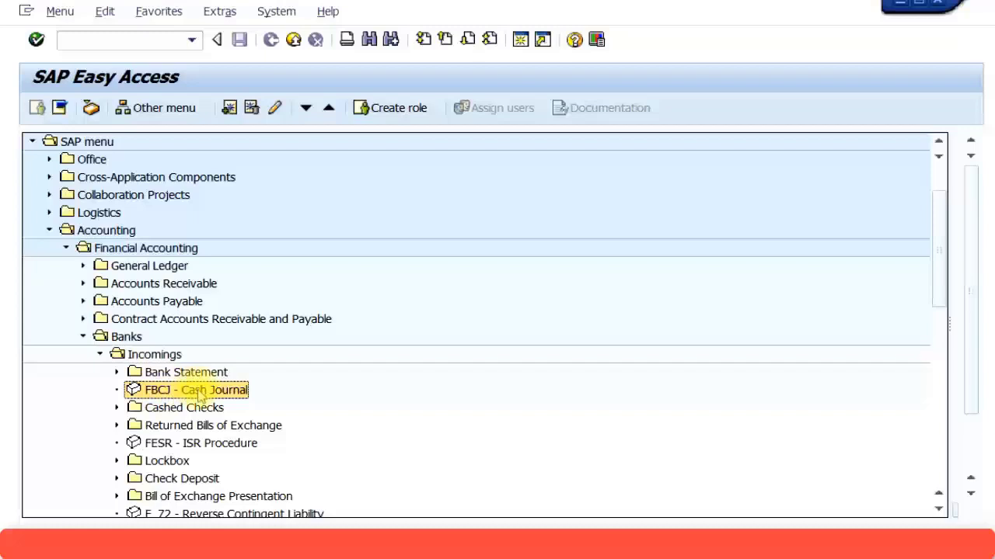
Open the Cash Journal and limit its display period to Today, 31.07.2015.
{"action": "double_click", "coordinate": [200, 394]}
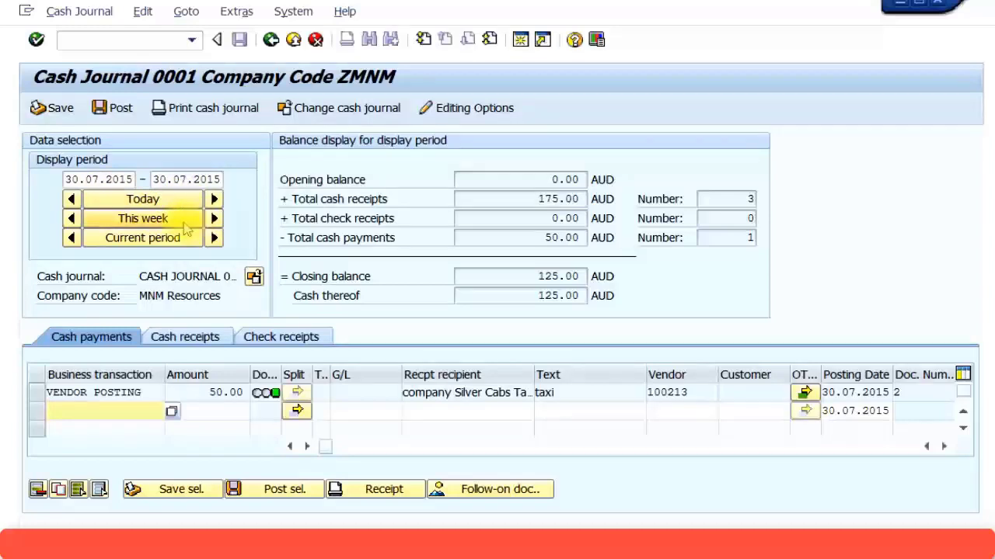
{"action": "left_click", "coordinate": [187, 228]}
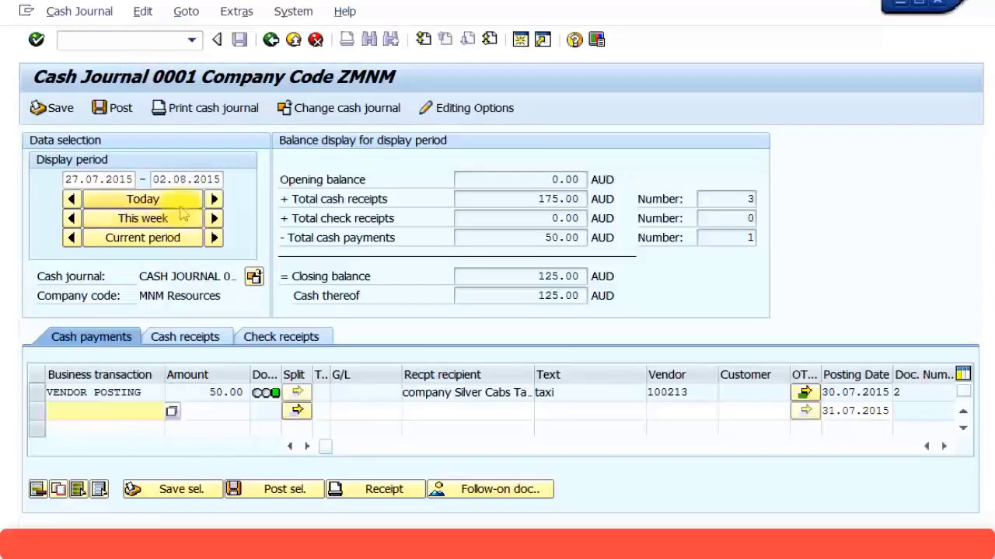
{"action": "left_click", "coordinate": [179, 201]}
{"action": "left_click", "coordinate": [180, 242]}
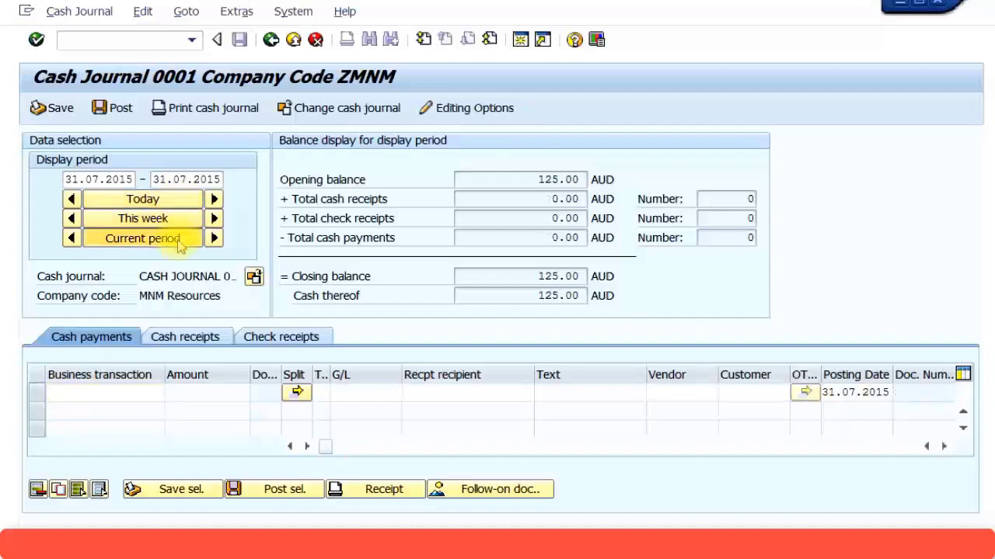
{"action": "left_click", "coordinate": [178, 201]}
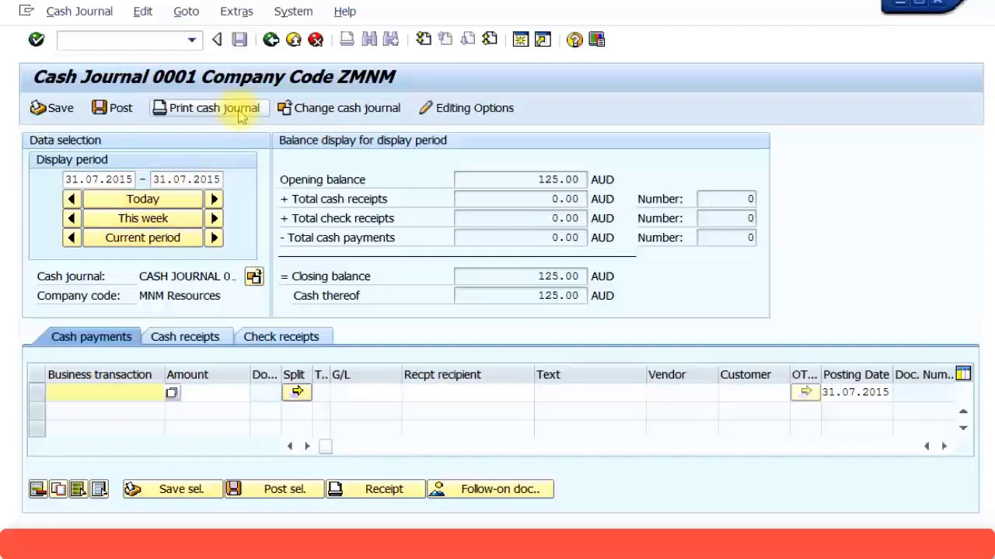
Switch to cash journal 0001 under company code Z123.
{"action": "left_click", "coordinate": [350, 109]}
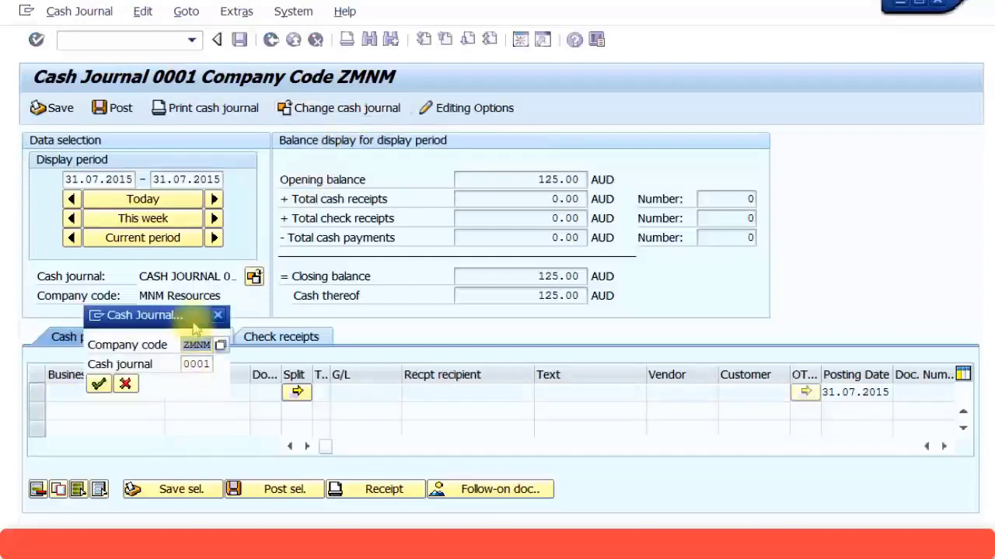
{"action": "type", "text": "Z123"}
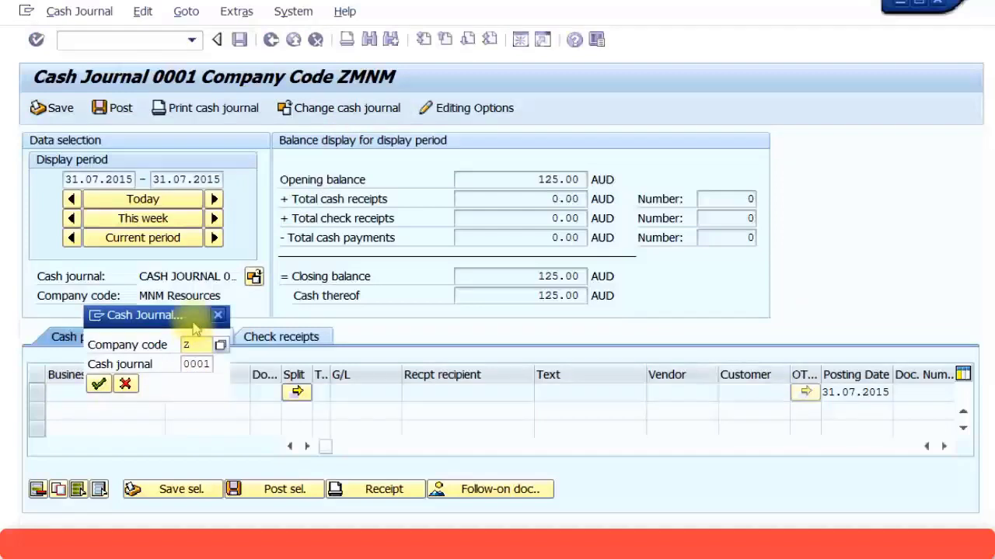
{"action": "double_click", "coordinate": [195, 365]}
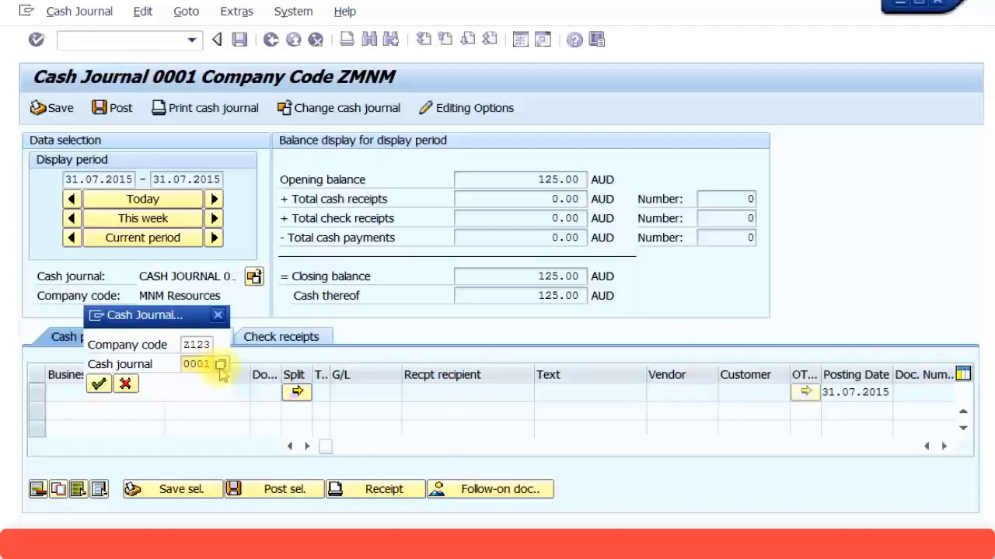
{"action": "left_click", "coordinate": [98, 383]}
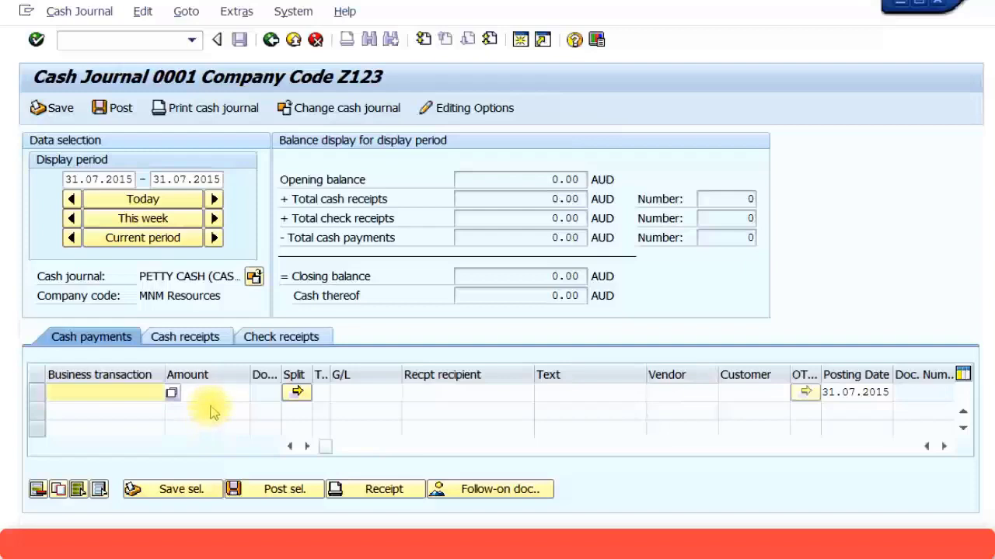
Add a cash receipts line with business transaction RECEIPT FROM BANK AC, found via the F4 search.
{"action": "left_click", "coordinate": [190, 344]}
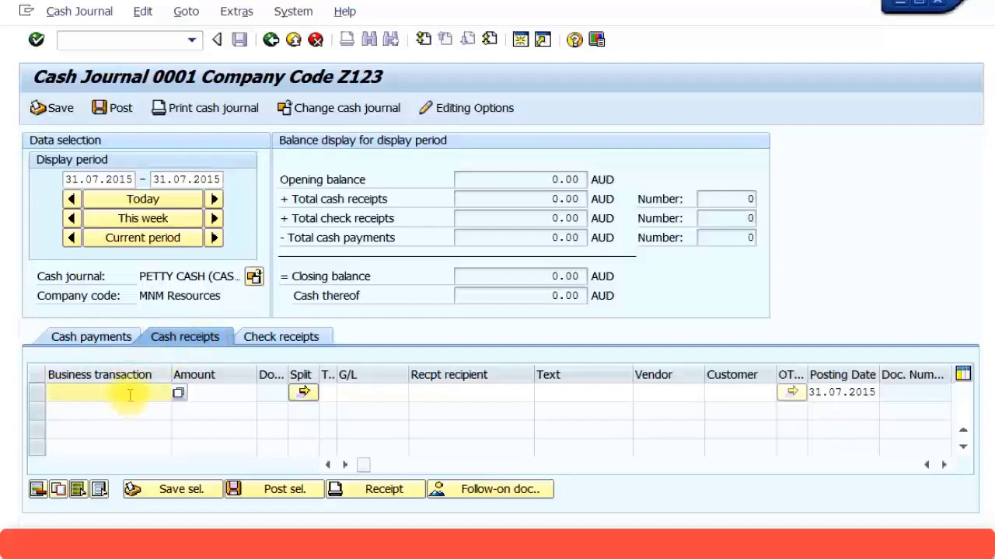
{"action": "left_click", "coordinate": [180, 394]}
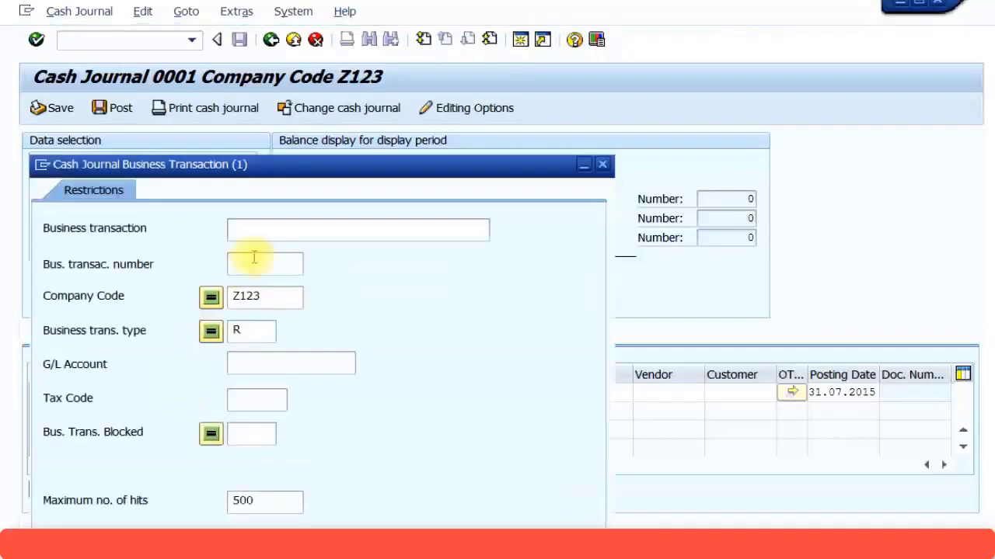
{"action": "key", "text": "Return"}
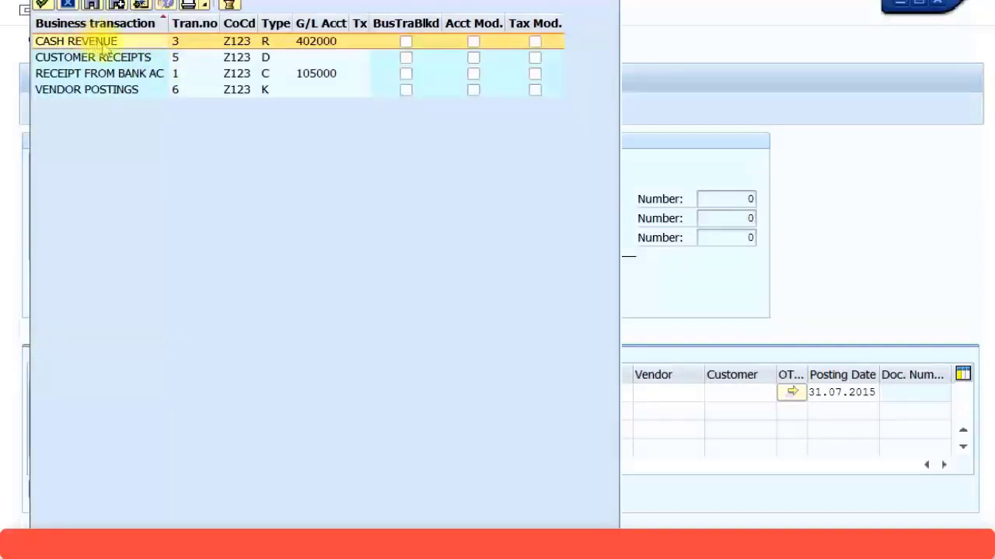
{"action": "left_click", "coordinate": [99, 73]}
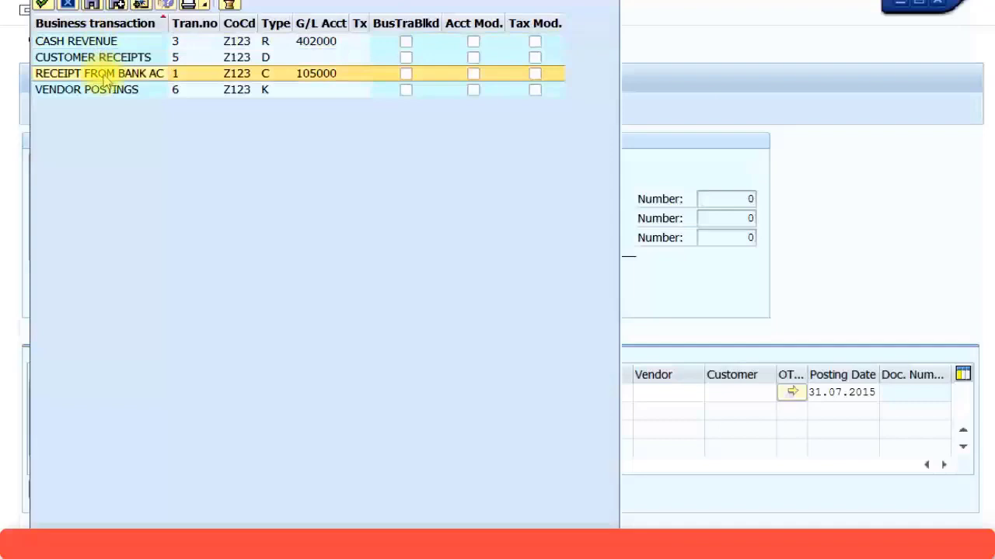
{"action": "mouse_move", "coordinate": [264, 0]}
{"action": "left_mouse_down"}
{"action": "mouse_move", "coordinate": [261, 11]}
{"action": "mouse_move", "coordinate": [279, 11]}
{"action": "left_mouse_up"}
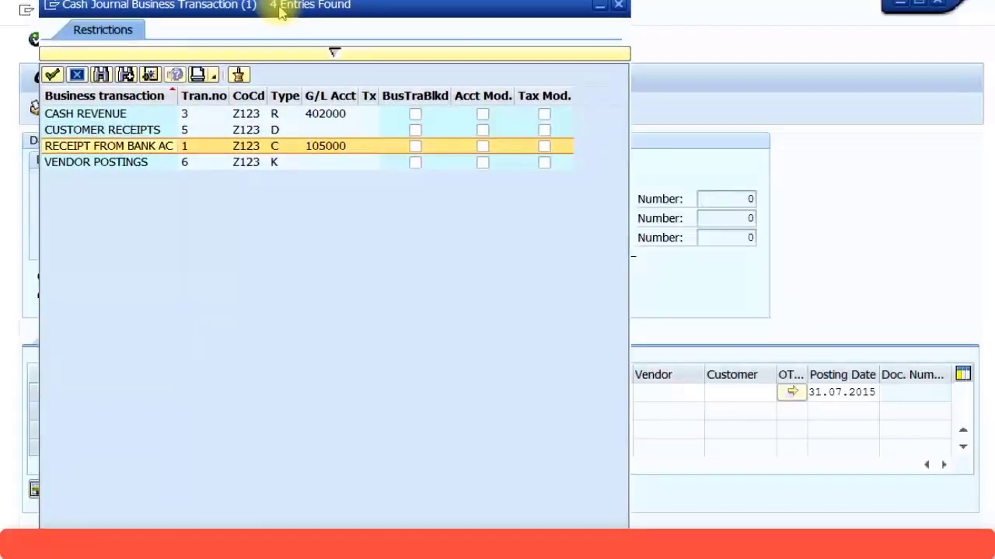
{"action": "double_click", "coordinate": [128, 151]}
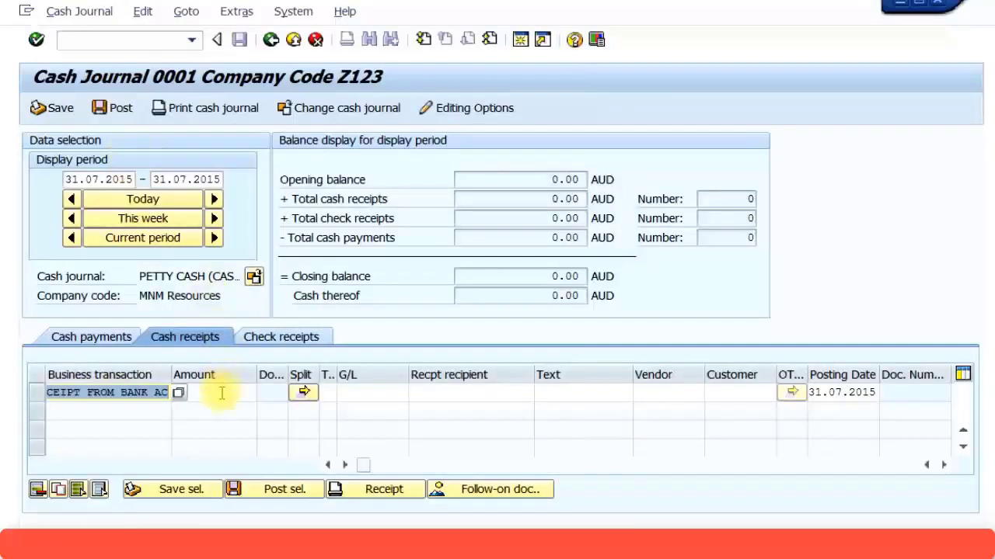
Correct the amount, add the text 'Received from ANZ', and post the 500 AUD receipt as document 1.
{"action": "left_click", "coordinate": [221, 393]}
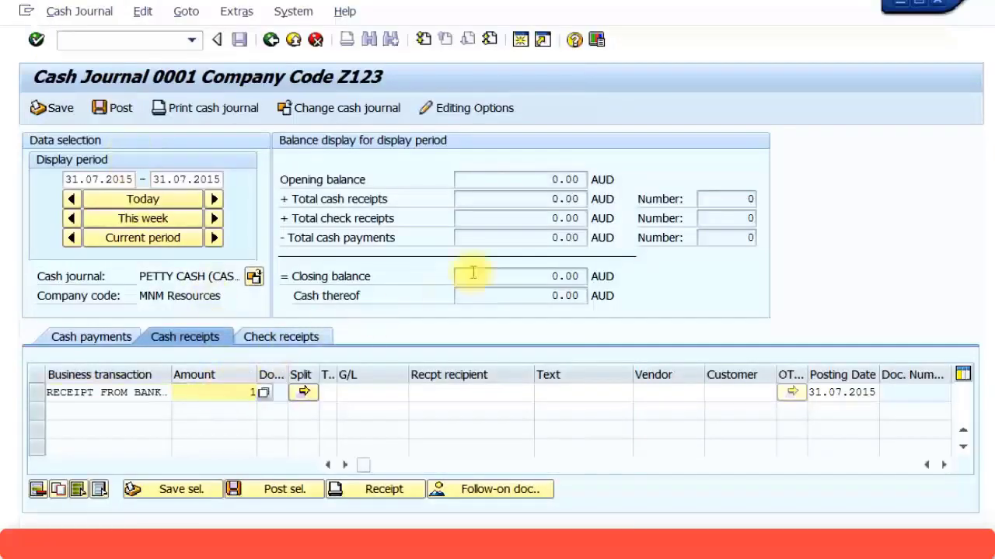
{"action": "key", "text": "BackSpace"}
{"action": "key", "text": "BackSpace"}
{"action": "key", "text": "BackSpace"}
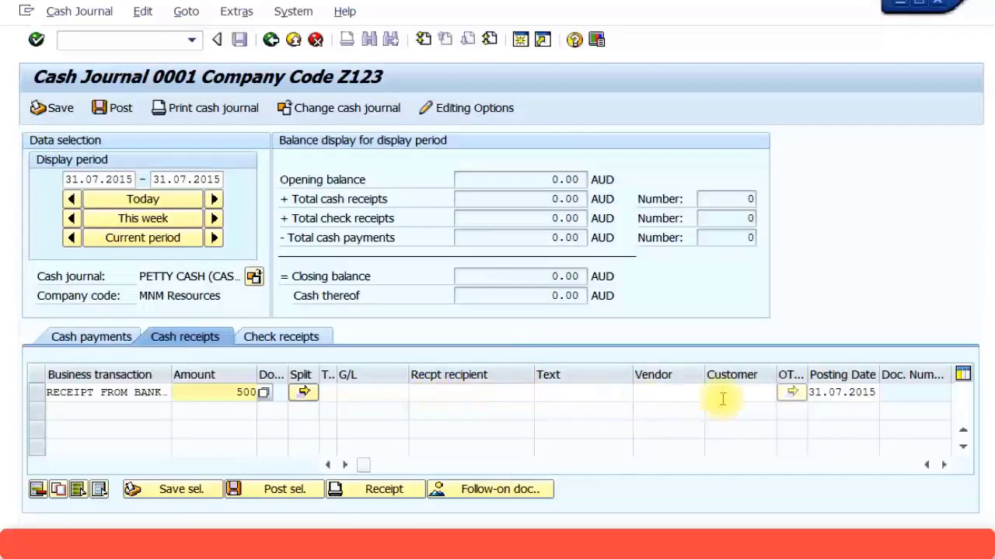
{"action": "left_click", "coordinate": [588, 394]}
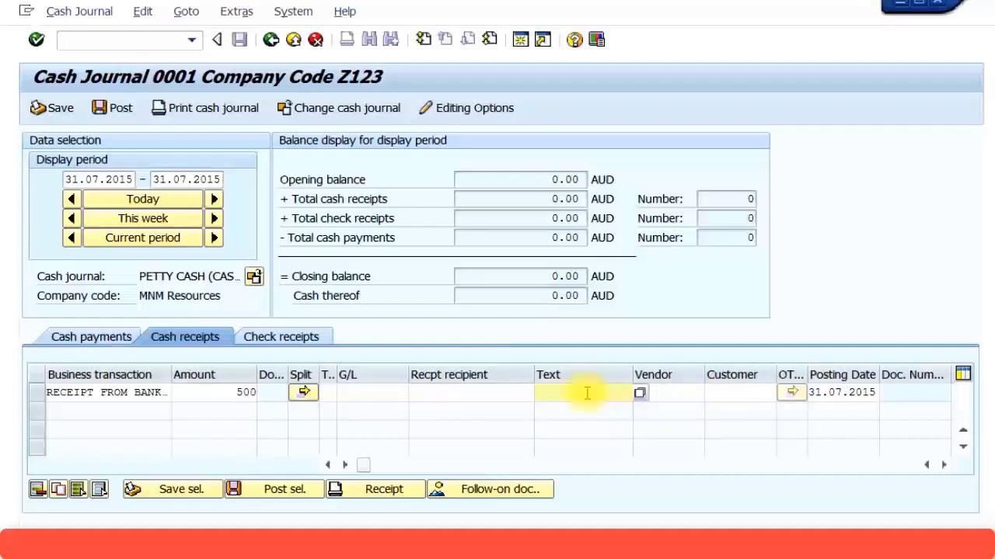
{"action": "type", "text": "Received from A"}
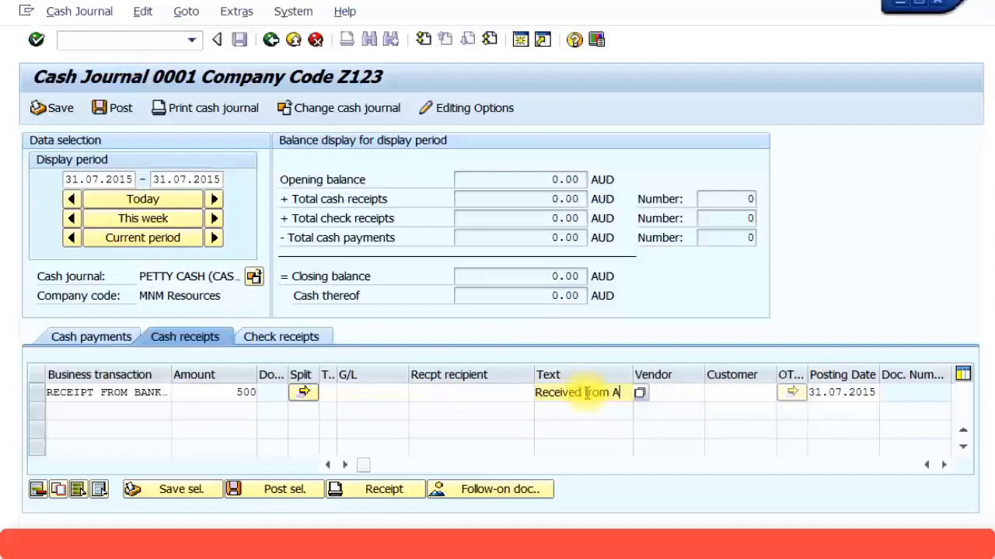
{"action": "type", "text": "NZ"}
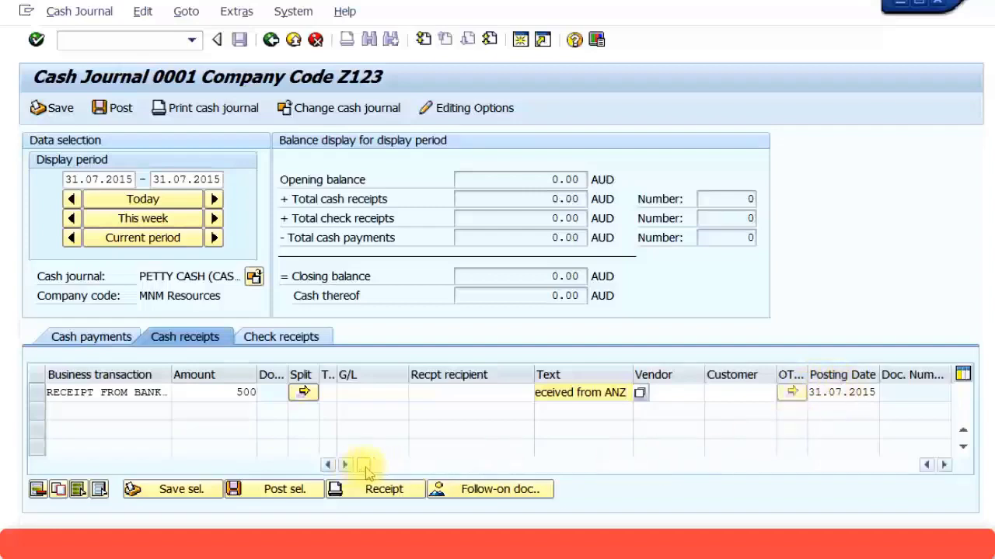
{"action": "mouse_move", "coordinate": [364, 467]}
{"action": "left_mouse_down"}
{"action": "mouse_move", "coordinate": [455, 471]}
{"action": "mouse_move", "coordinate": [361, 466]}
{"action": "left_mouse_up"}
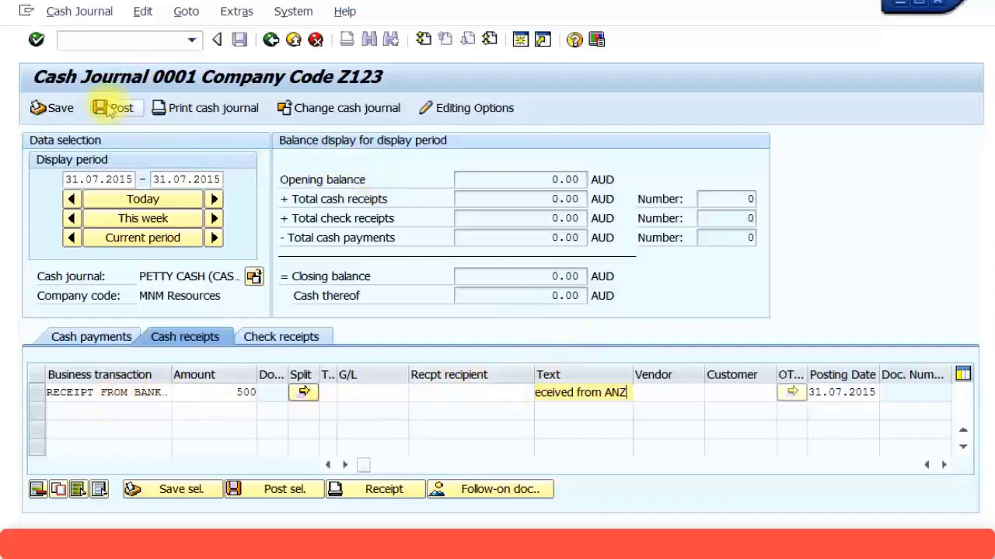
{"action": "left_click", "coordinate": [108, 110]}
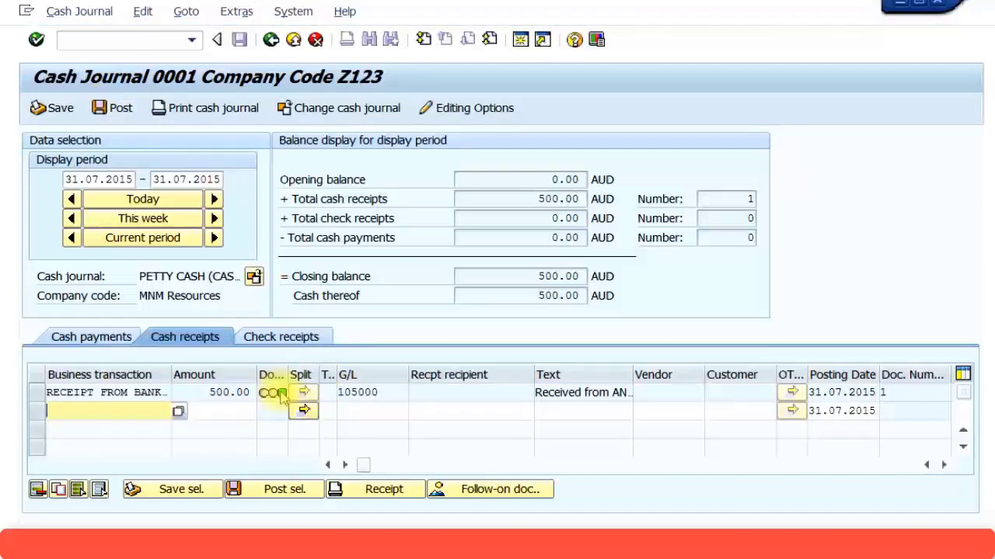
{"action": "mouse_move", "coordinate": [278, 395]}
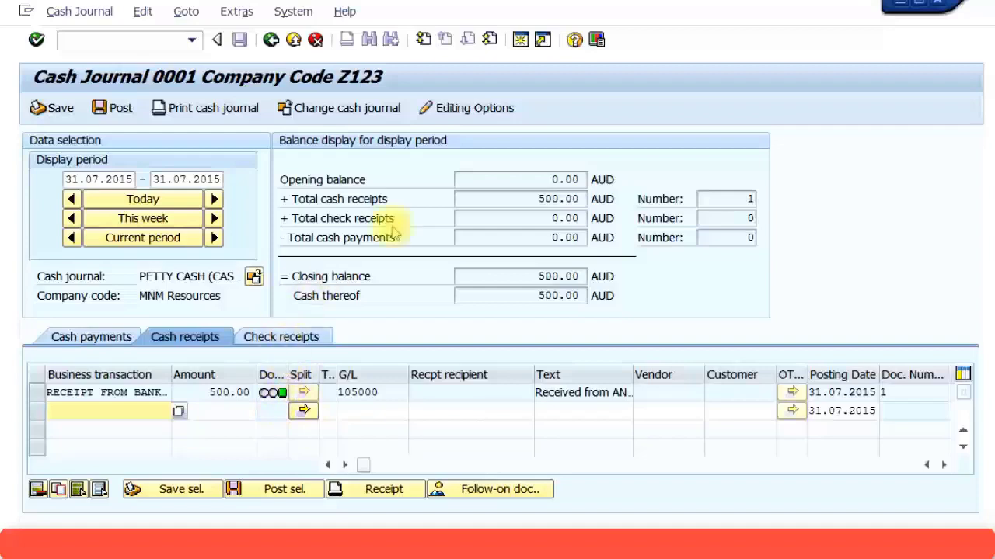
In a new session, go through the Accounting menu to FBL3N for G/L account 101000.
{"action": "left_click", "coordinate": [520, 41]}
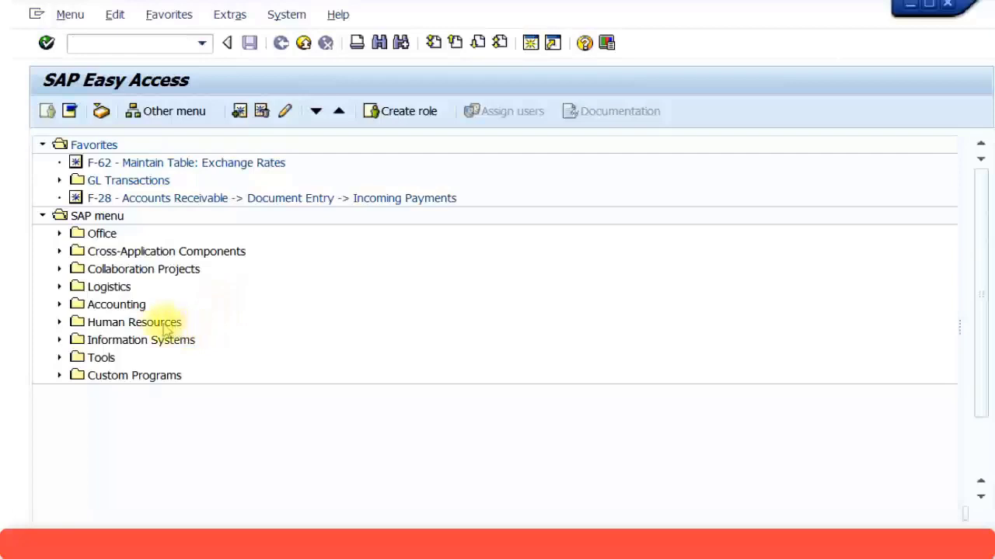
{"action": "left_click", "coordinate": [59, 305]}
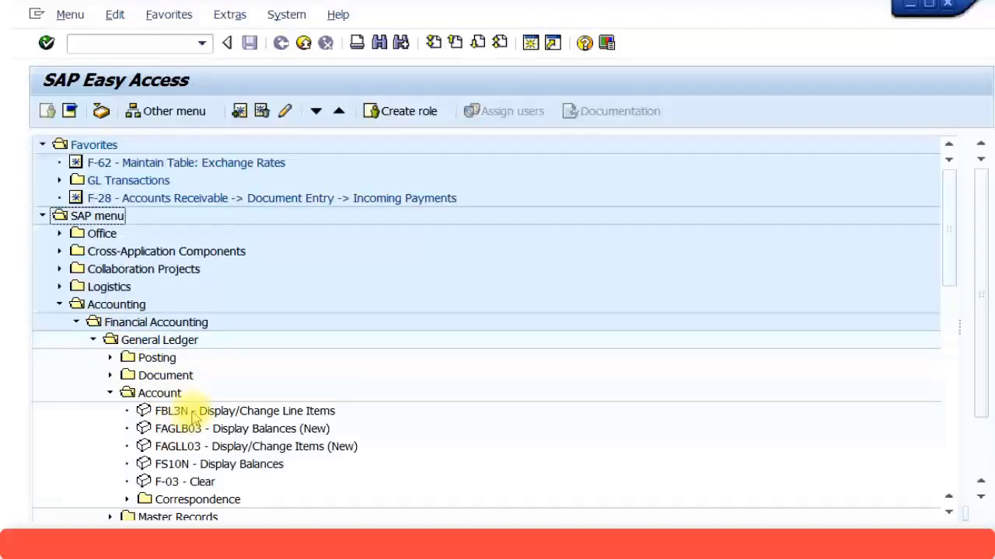
{"action": "double_click", "coordinate": [193, 416]}
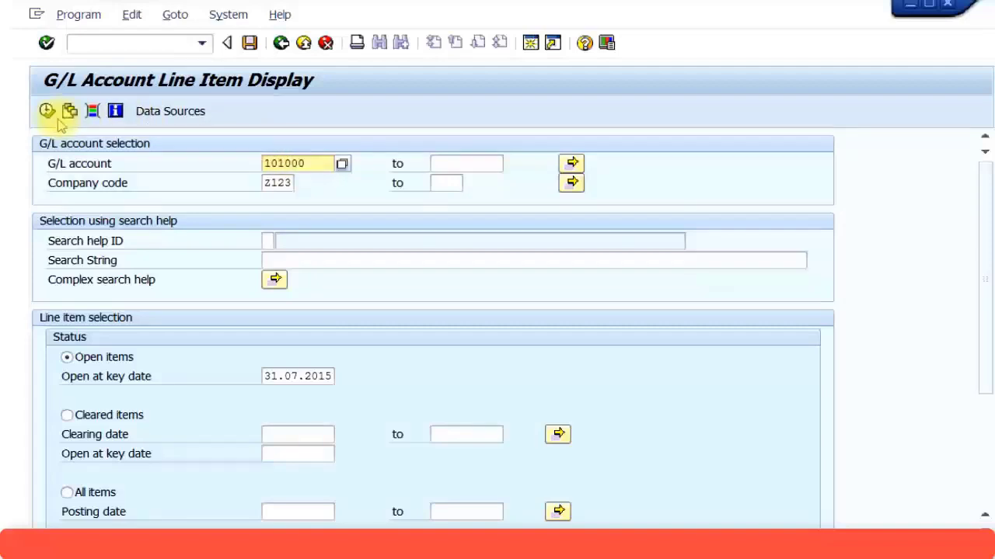
List all items of account 101000, check the 500.00 receipt's date and amount, then return.
{"action": "left_click", "coordinate": [66, 493]}
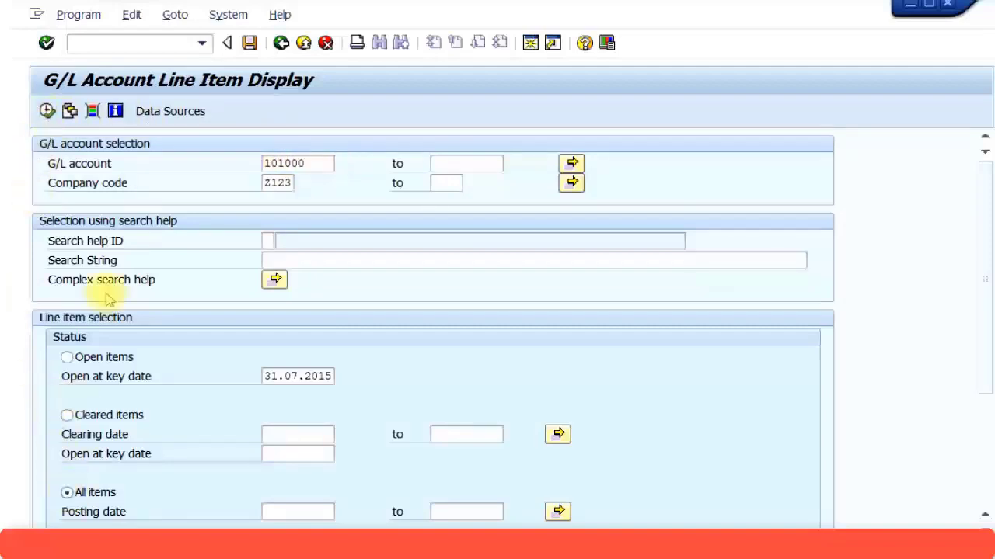
{"action": "left_click", "coordinate": [46, 111]}
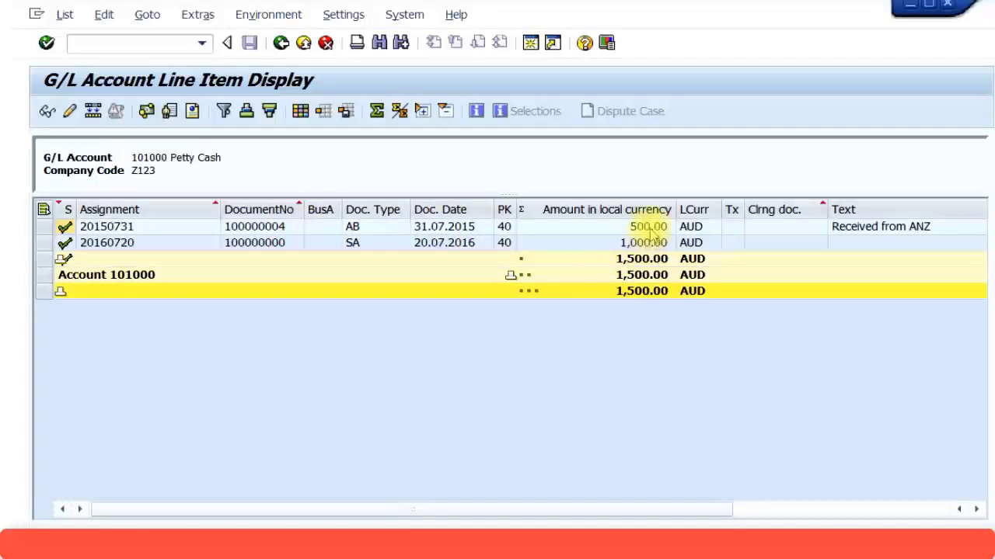
{"action": "left_click", "coordinate": [463, 230]}
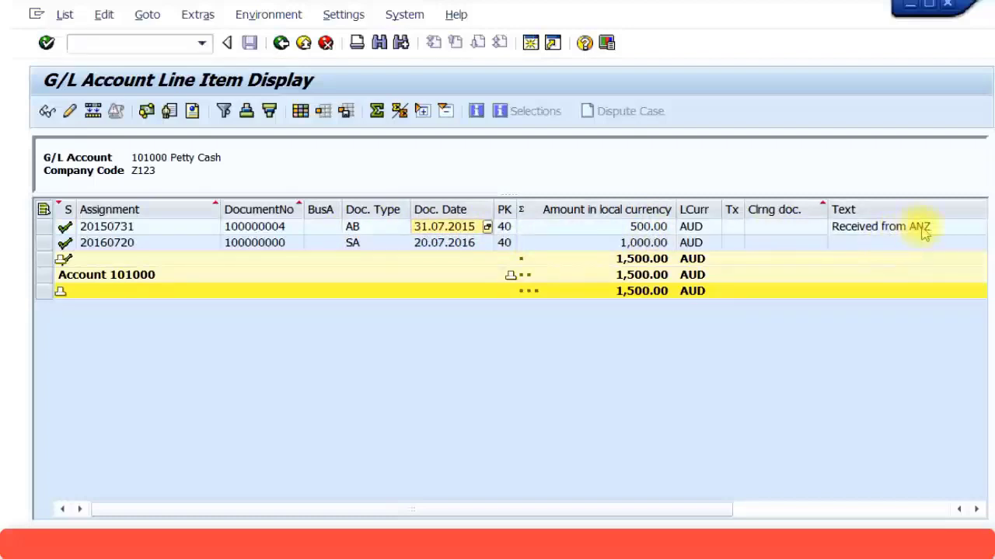
{"action": "left_click", "coordinate": [650, 230]}
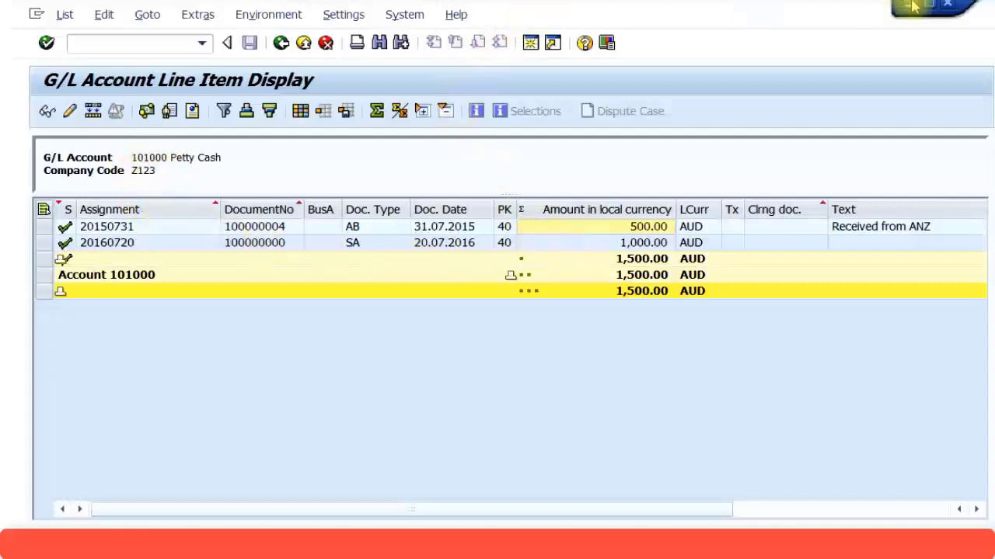
{"action": "key", "text": "F3"}
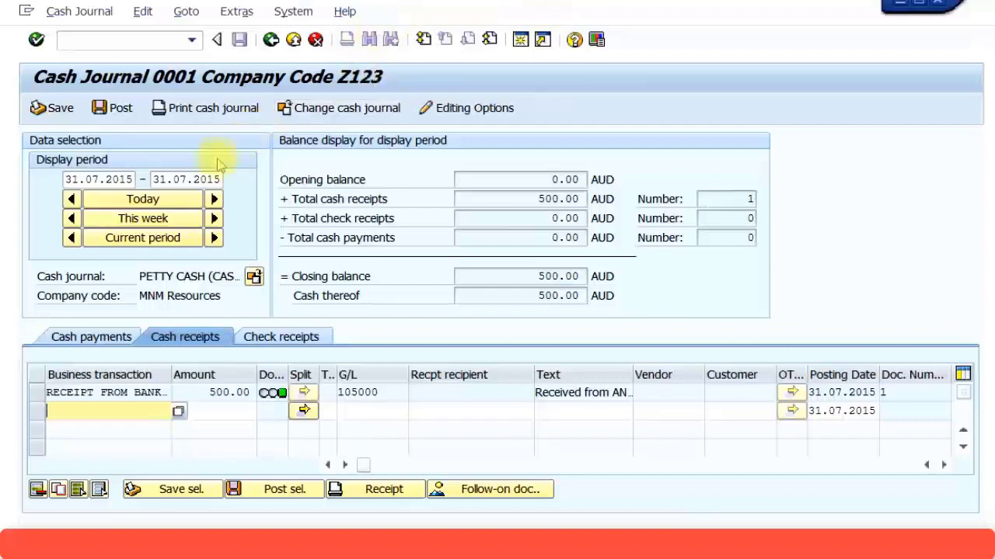
Add a cash payments line with business transaction CASH EXPENSES from the Z123 transaction list.
{"action": "left_click", "coordinate": [99, 339]}
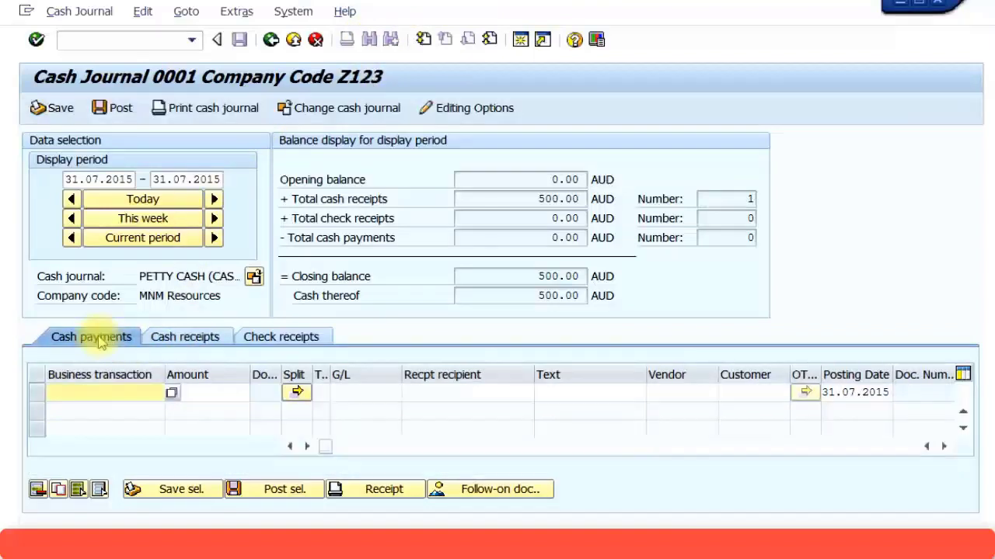
{"action": "left_click", "coordinate": [172, 397]}
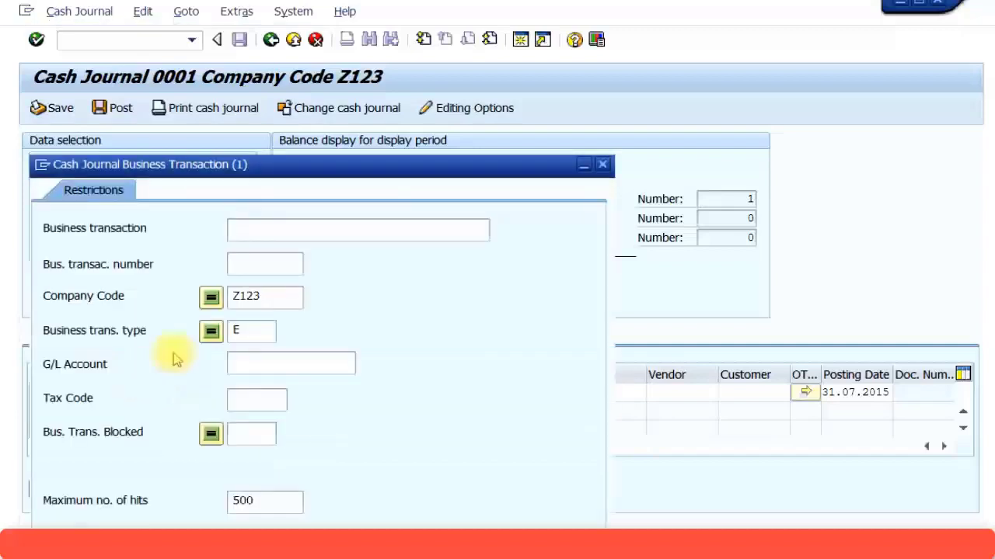
{"action": "left_click_drag", "start_coordinate": [304, 163], "coordinate": [339, 98]}
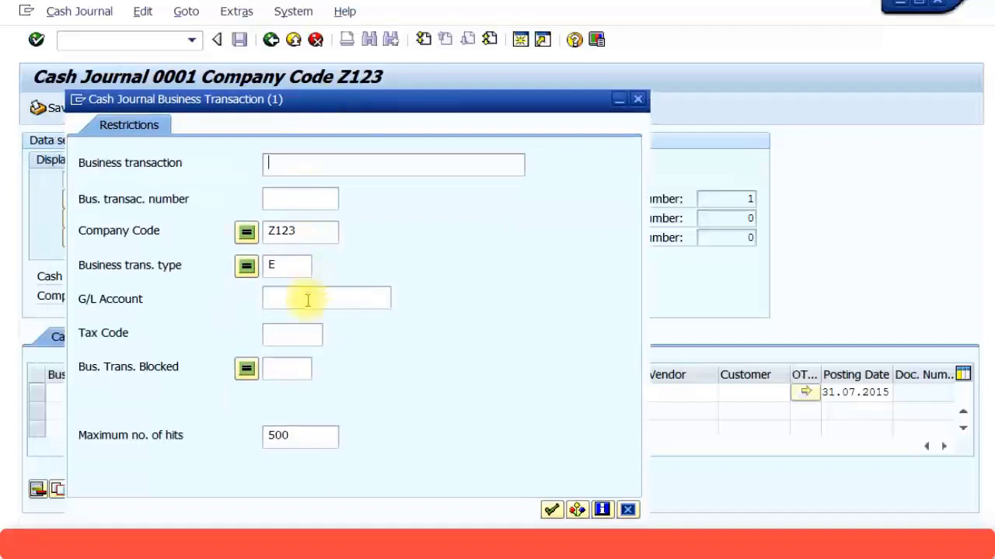
{"action": "left_click", "coordinate": [551, 511]}
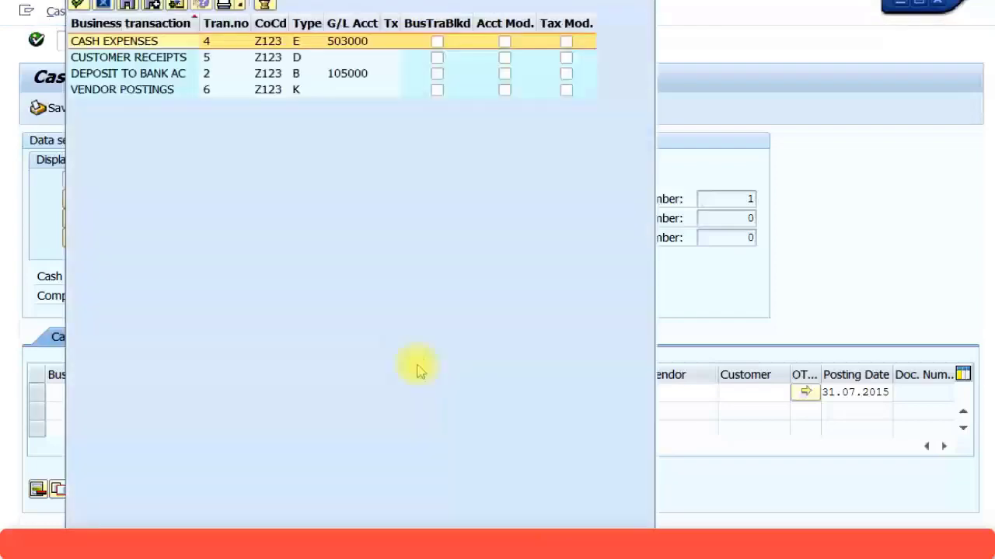
{"action": "left_click_drag", "start_coordinate": [433, 0], "coordinate": [427, 56]}
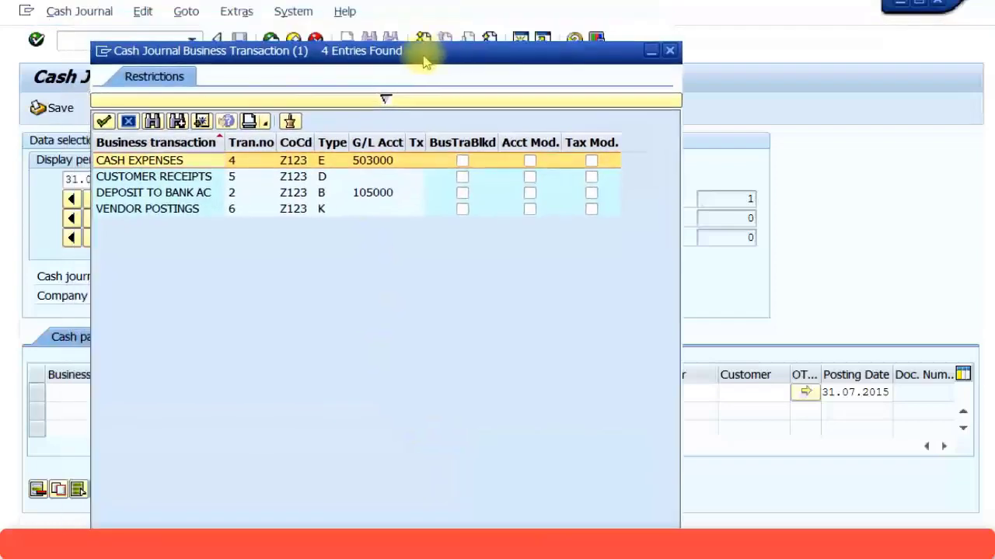
{"action": "double_click", "coordinate": [138, 162]}
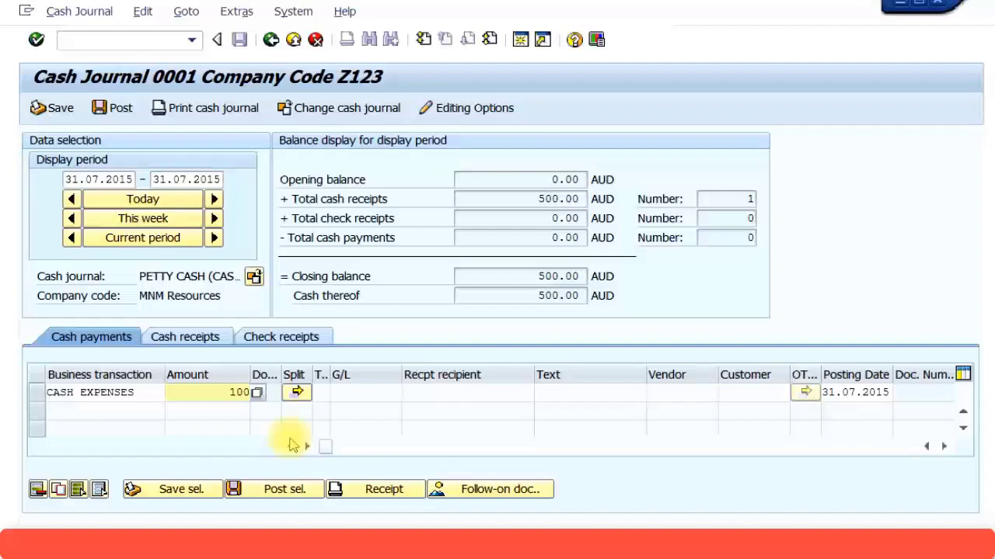
Give the 100 AUD payment the text 'Catering Expense' and post it as document 2.
{"action": "left_click", "coordinate": [606, 393]}
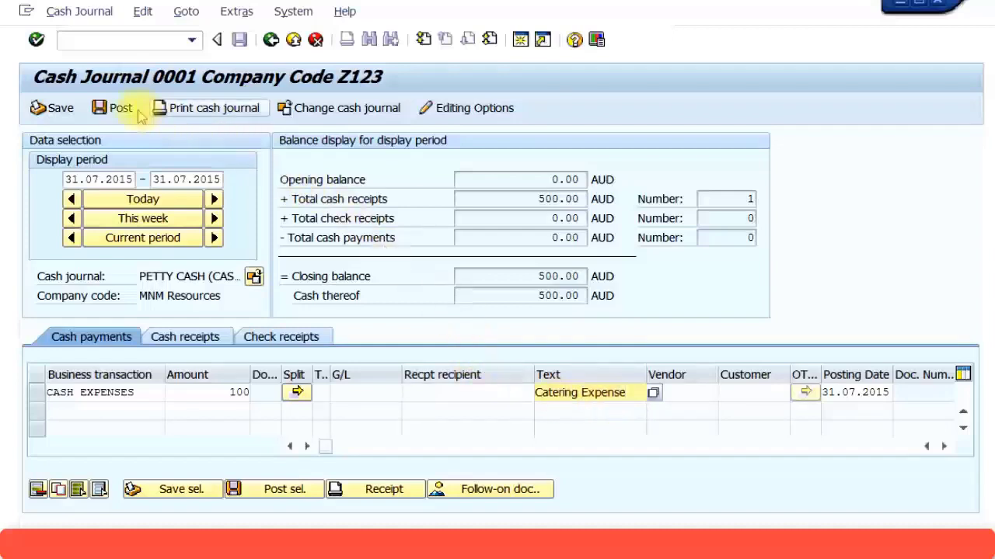
{"action": "left_click", "coordinate": [112, 110]}
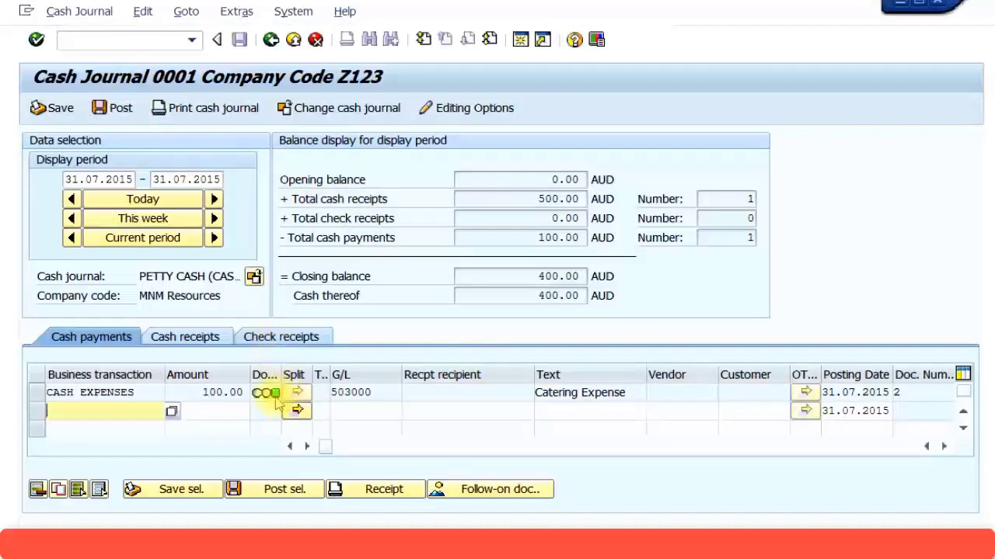
{"action": "mouse_move", "coordinate": [277, 401]}
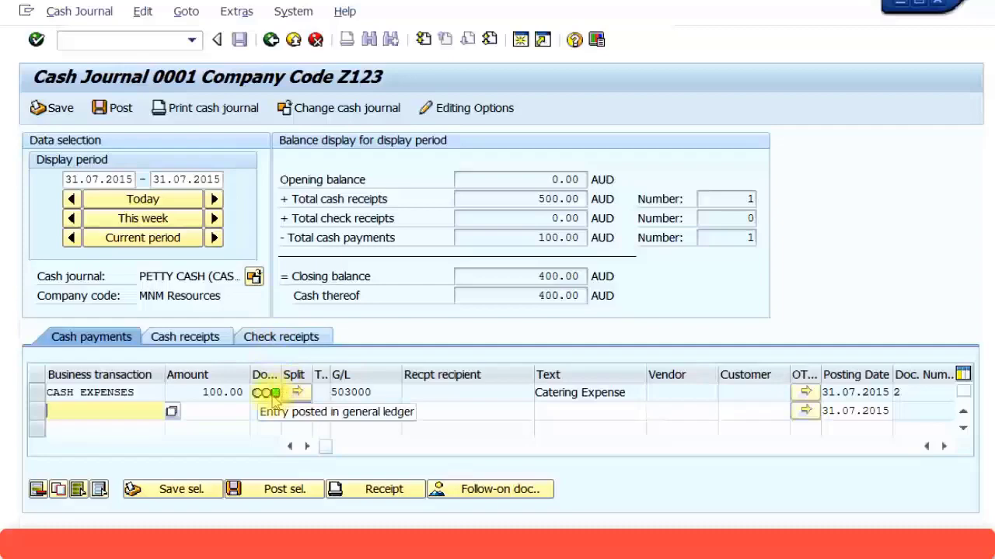